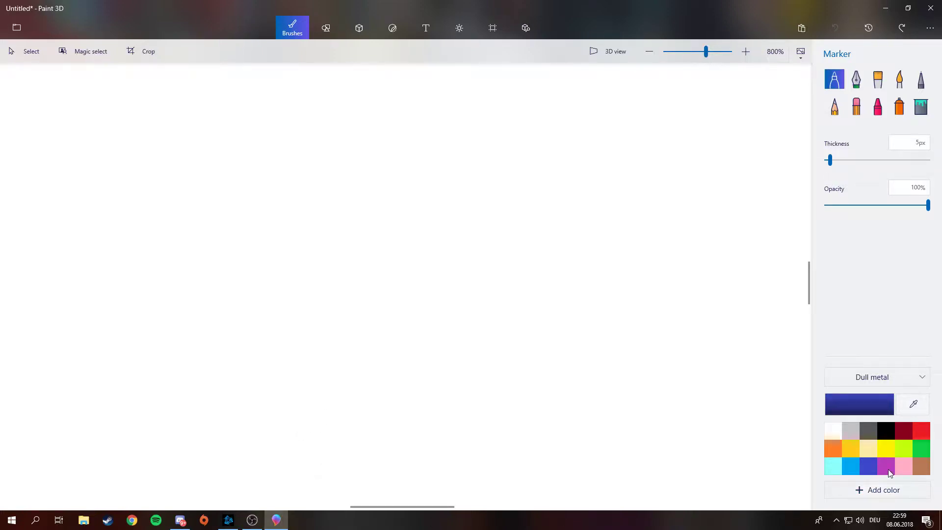
Change the marker colour from dark blue to the pink palette swatch
click(902, 466)
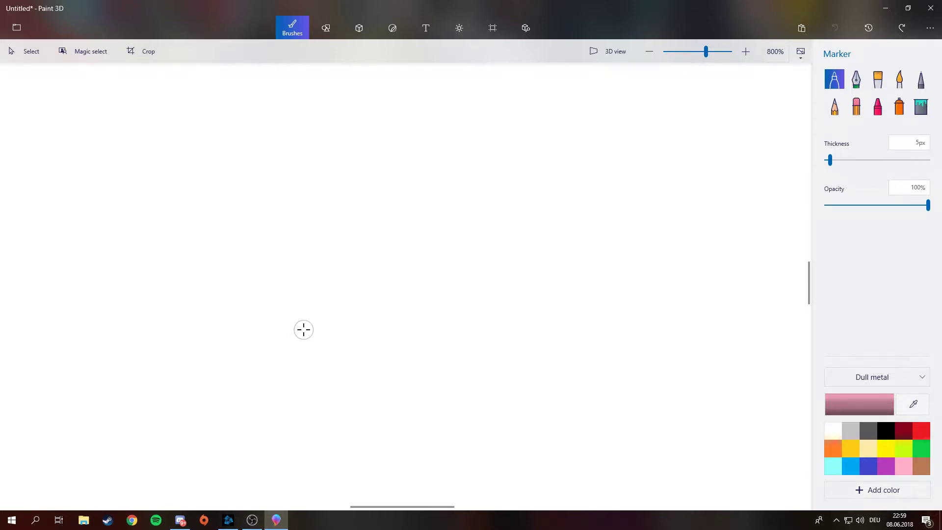
Draw the pink nose's left lobe, right lobe and long shaft, plus a short stroke across its tip
mouse_move(309, 325)
mouse_down()
mouse_move(267, 404)
mouse_move(342, 429)
mouse_move(385, 377)
mouse_move(387, 338)
mouse_move(338, 316)
mouse_move(296, 334)
mouse_up()
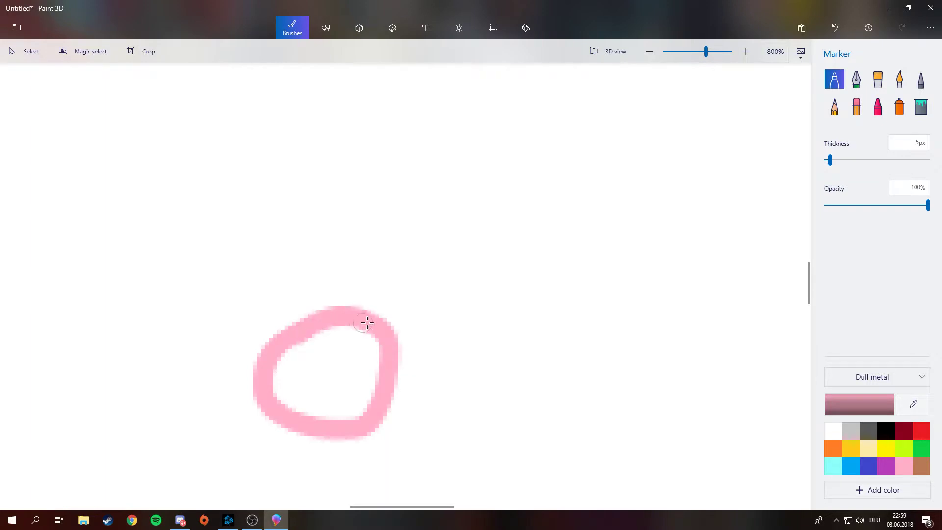
mouse_move(366, 322)
mouse_down()
mouse_move(398, 324)
mouse_move(405, 413)
mouse_move(485, 378)
mouse_move(450, 321)
mouse_move(379, 320)
mouse_move(376, 149)
mouse_move(427, 253)
mouse_move(419, 315)
mouse_up()
drag(370, 200, 412, 181)
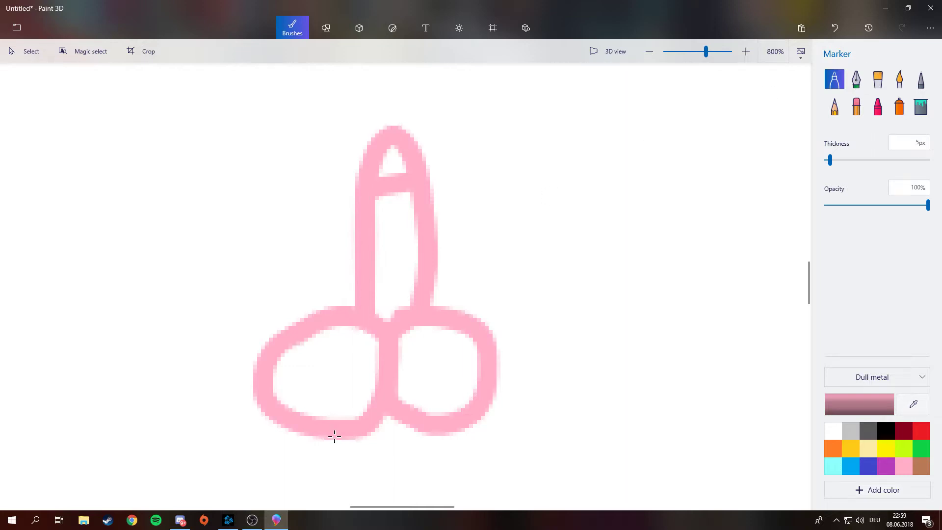
Draw pink oval eyes at the upper left and upper right, and a long mouth line below
mouse_move(293, 86)
mouse_down()
mouse_move(294, 172)
mouse_move(319, 99)
mouse_move(288, 87)
mouse_up()
mouse_move(503, 105)
mouse_down()
mouse_move(564, 154)
mouse_move(498, 106)
mouse_up()
drag(215, 471, 623, 442)
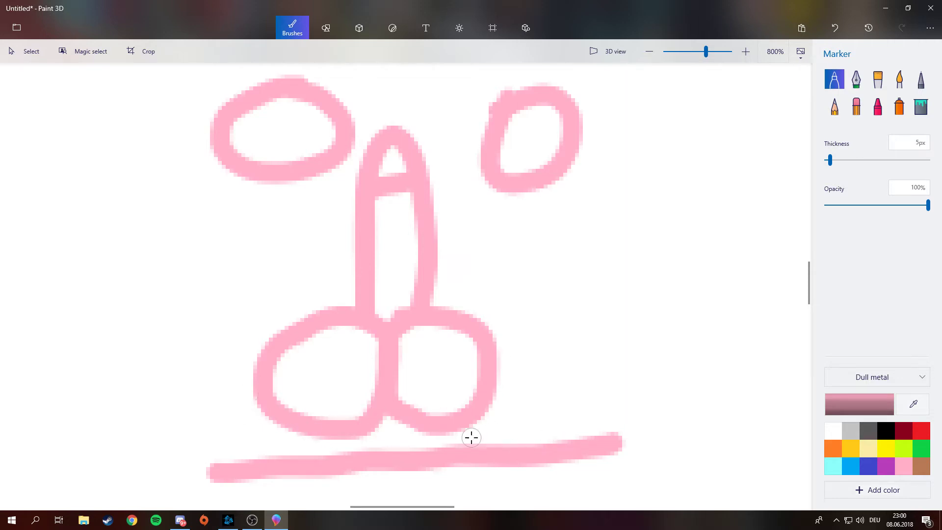
Draw a pink head arc down both sides, a line through the eyes, and a short top stroke
drag(709, 234, 62, 493)
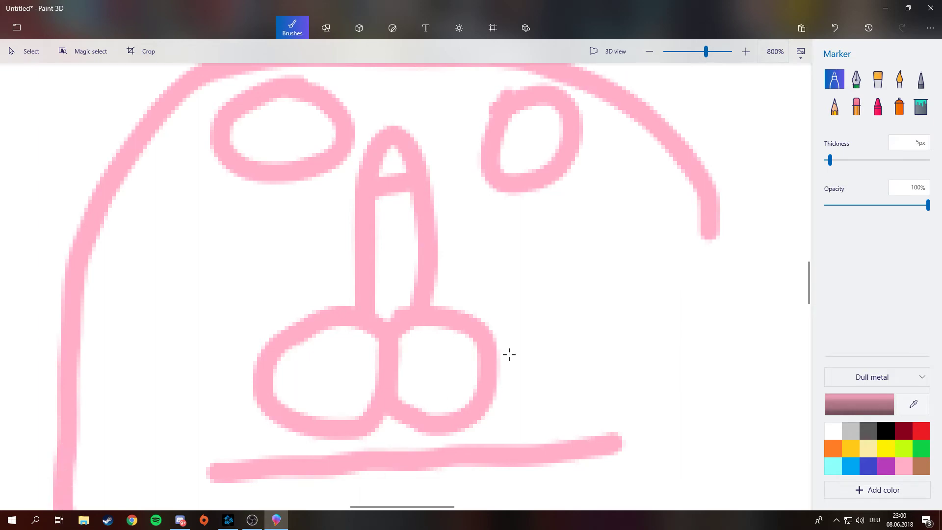
drag(720, 227, 689, 515)
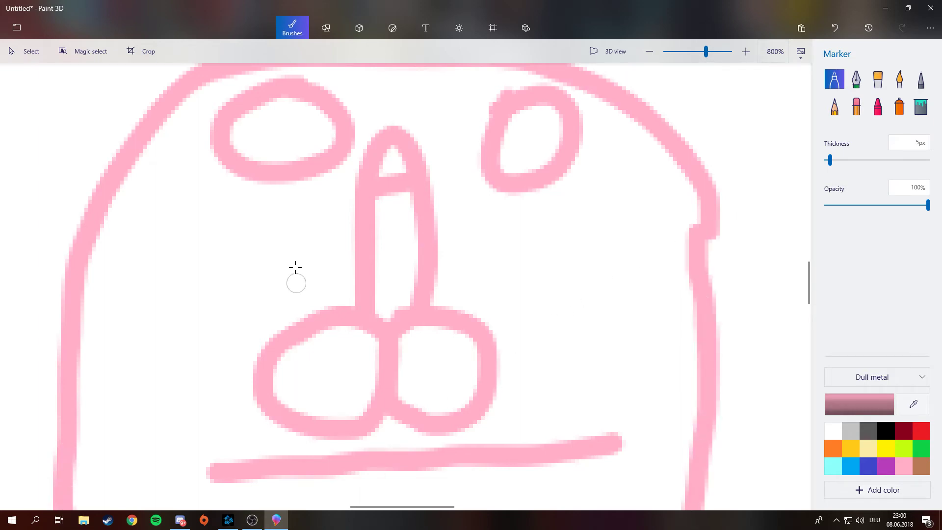
drag(135, 146, 666, 125)
drag(392, 69, 396, 104)
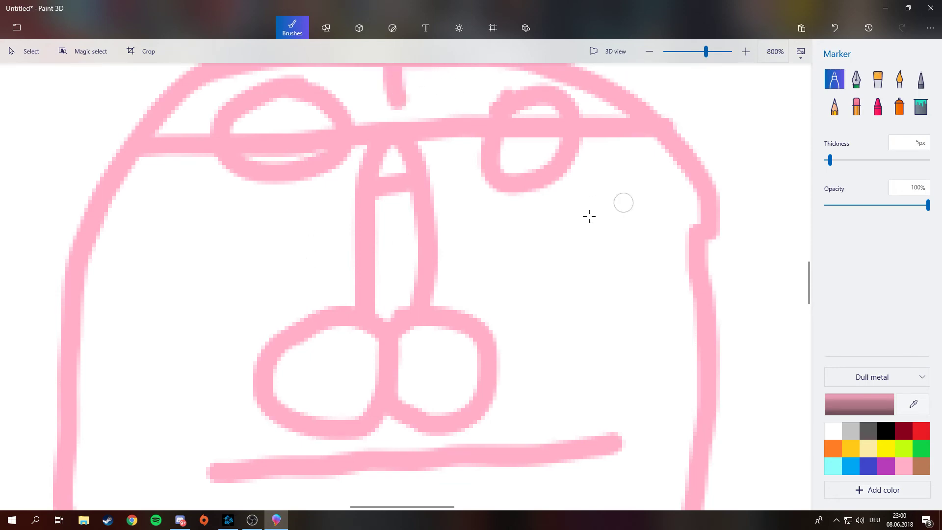